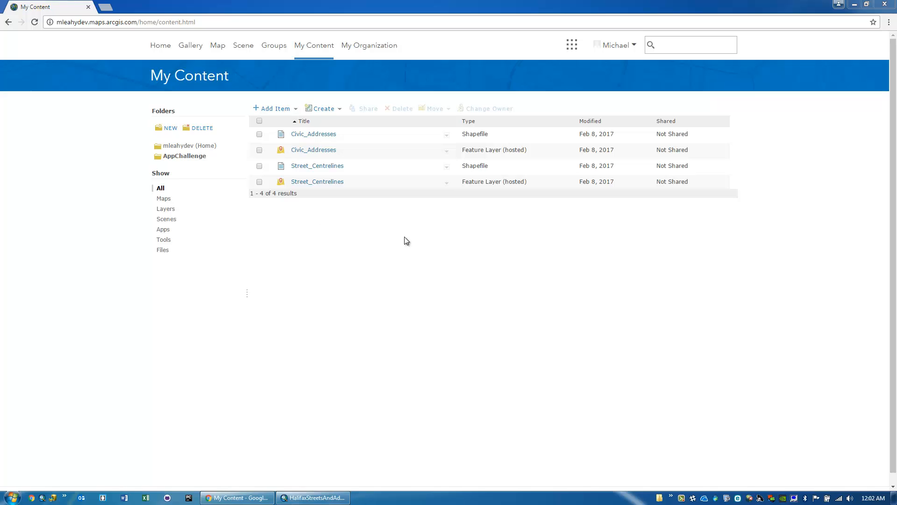
# Open the hosted Street_Centrelines feature layer in a new map with full editing control, focused on the Porters Lake area
pyautogui.click(446, 183)
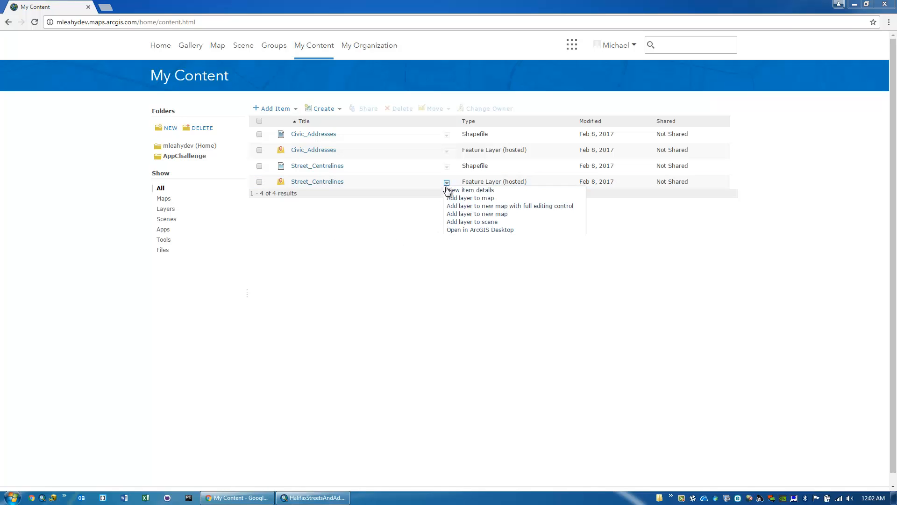
pyautogui.click(469, 206)
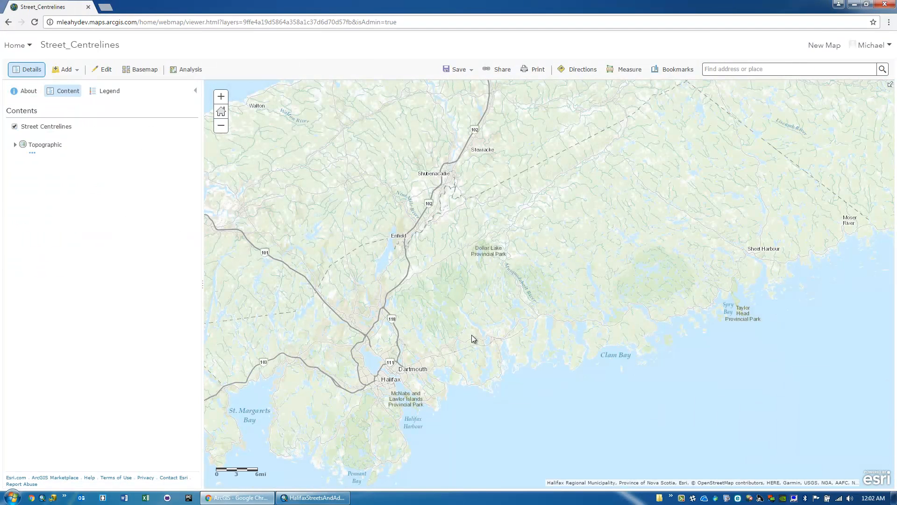
pyautogui.moveTo(486, 346); pyautogui.dragTo(487, 346)
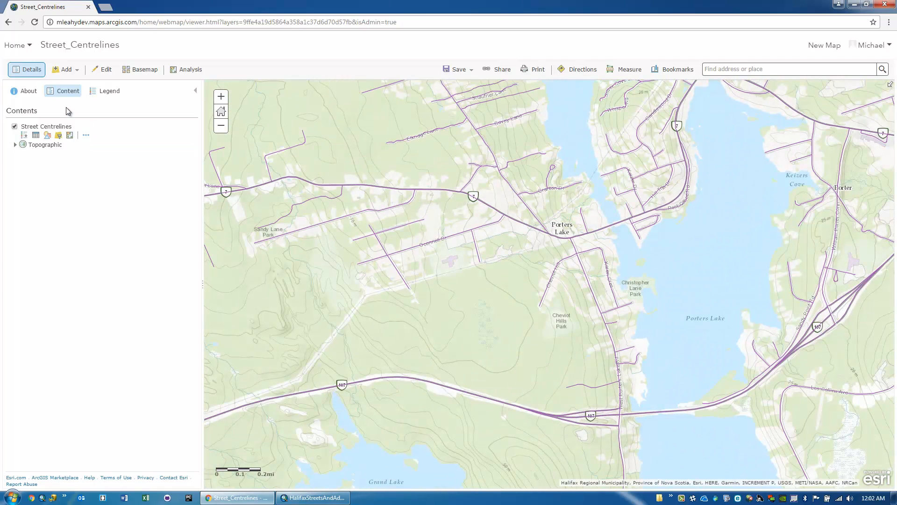
# Find the organization's Civic_Addresses layer and add it to the map
pyautogui.click(65, 69)
pyautogui.click(75, 84)
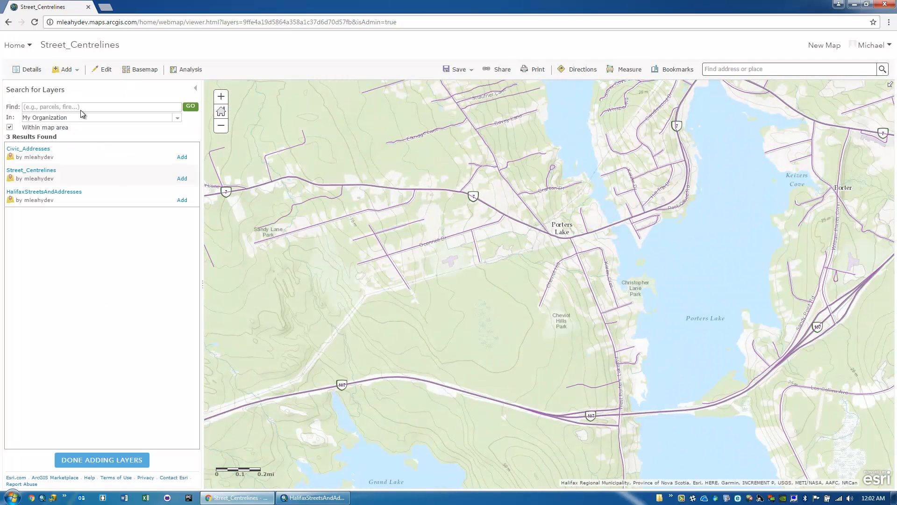
pyautogui.click(182, 157)
pyautogui.click(95, 459)
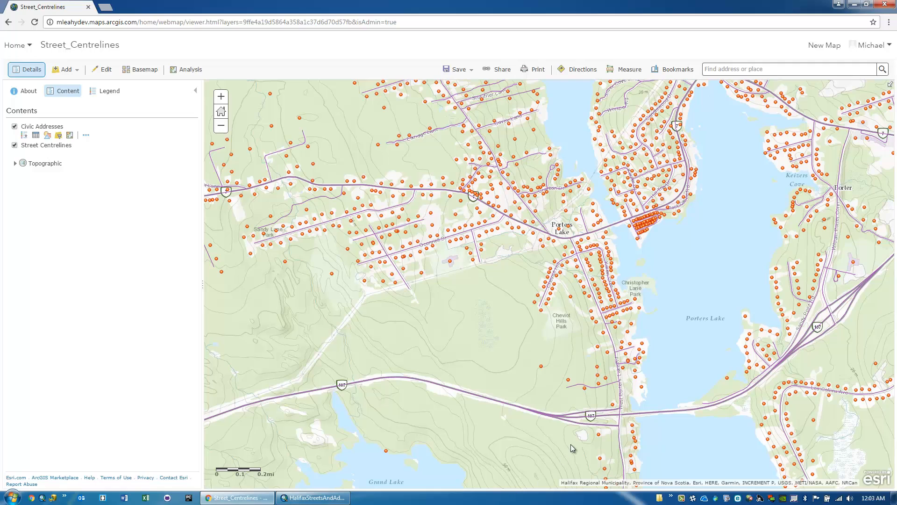
# Examine the attributes, including FDMID, of an address point near Cheviot Hills Park and of the street centreline beside it
pyautogui.click(556, 284)
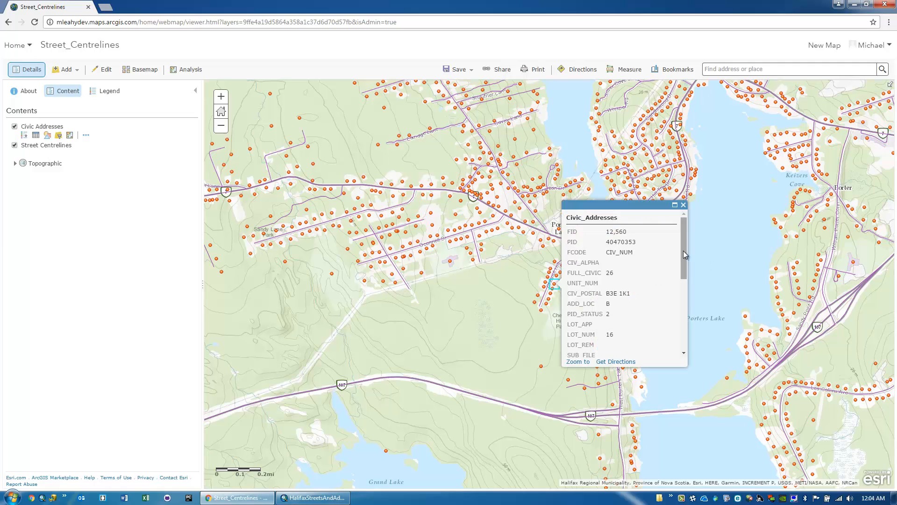
pyautogui.moveTo(683, 250); pyautogui.dragTo(676, 333)
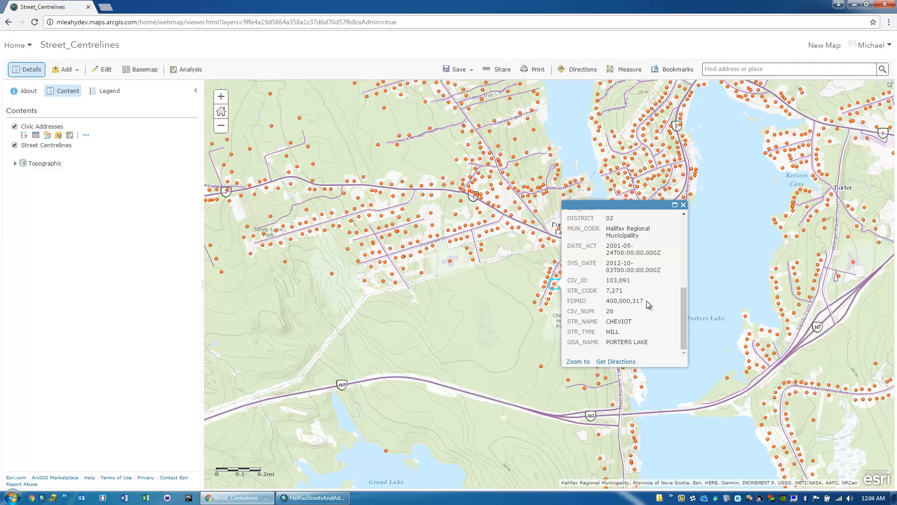
pyautogui.click(683, 205)
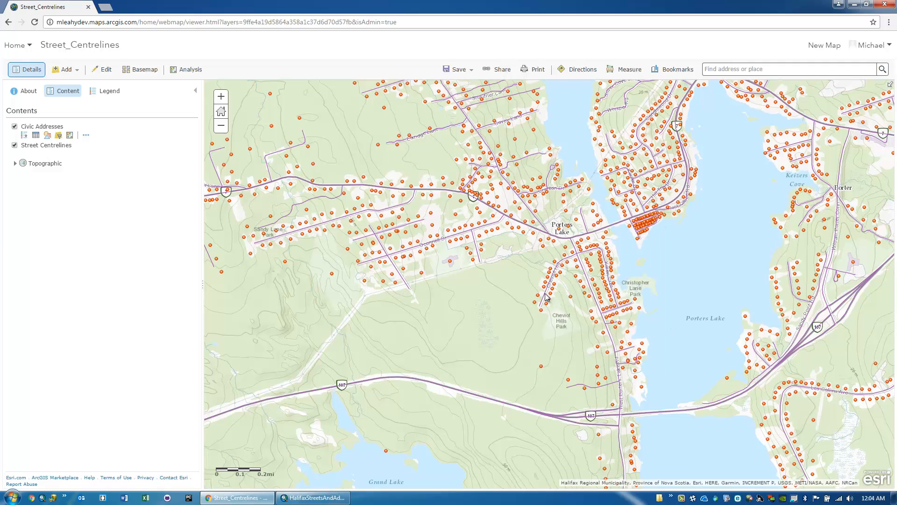
pyautogui.click(547, 297)
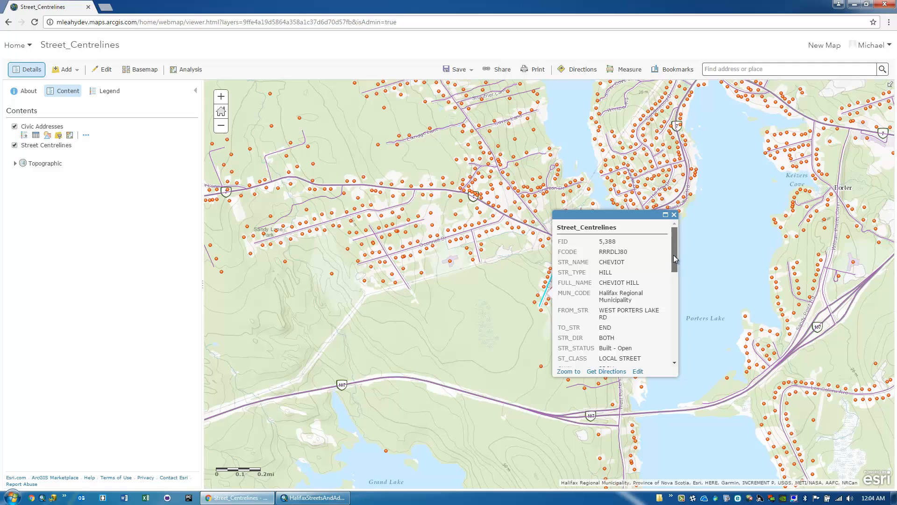
pyautogui.moveTo(674, 254); pyautogui.dragTo(671, 315)
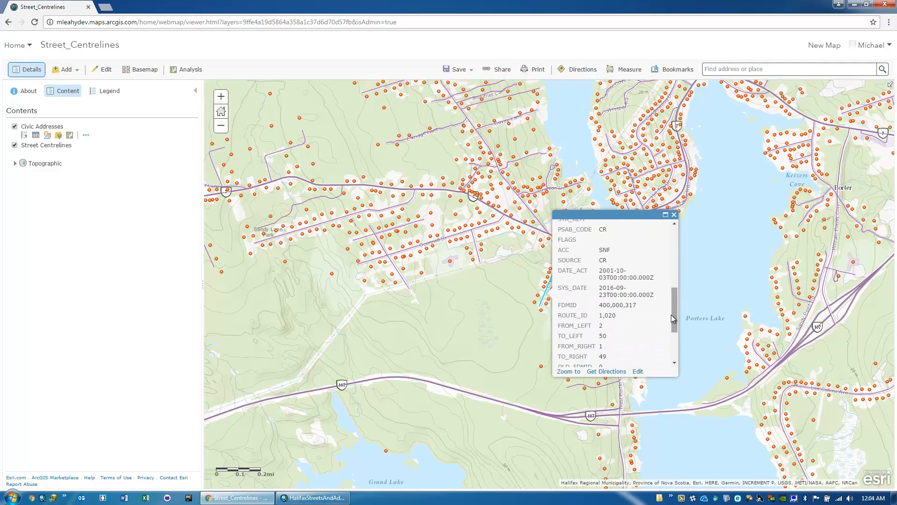
pyautogui.click(674, 215)
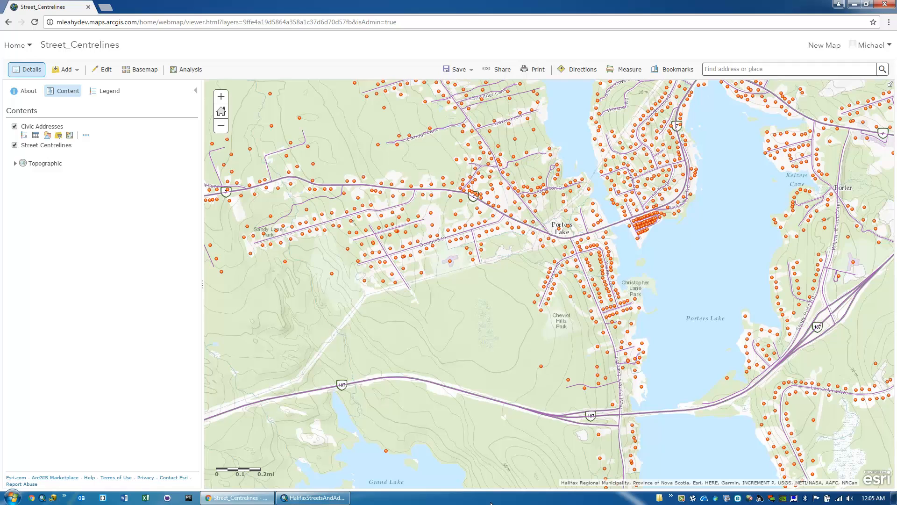
# Check the FDMID and address range attributes of the Old Fairbanks Rd centreline southwest of Porters Lake
pyautogui.click(409, 288)
pyautogui.moveTo(535, 245); pyautogui.dragTo(532, 306)
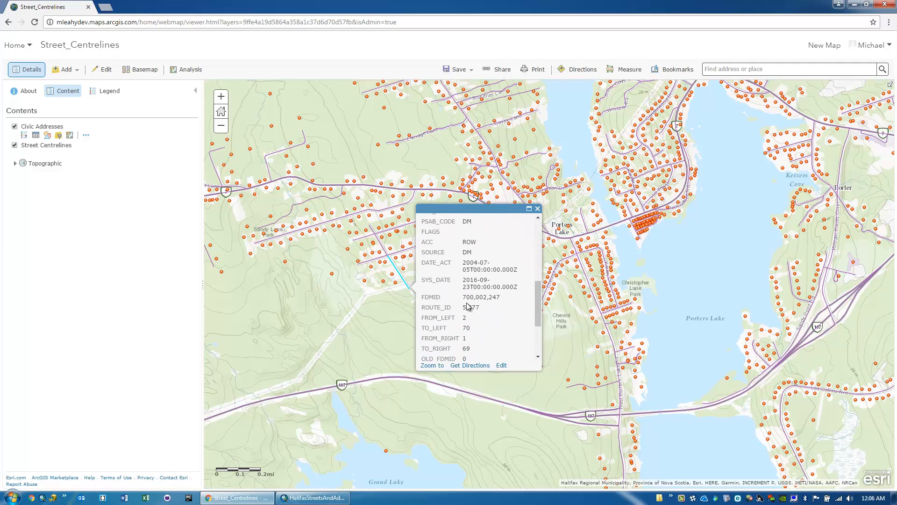
pyautogui.click(538, 208)
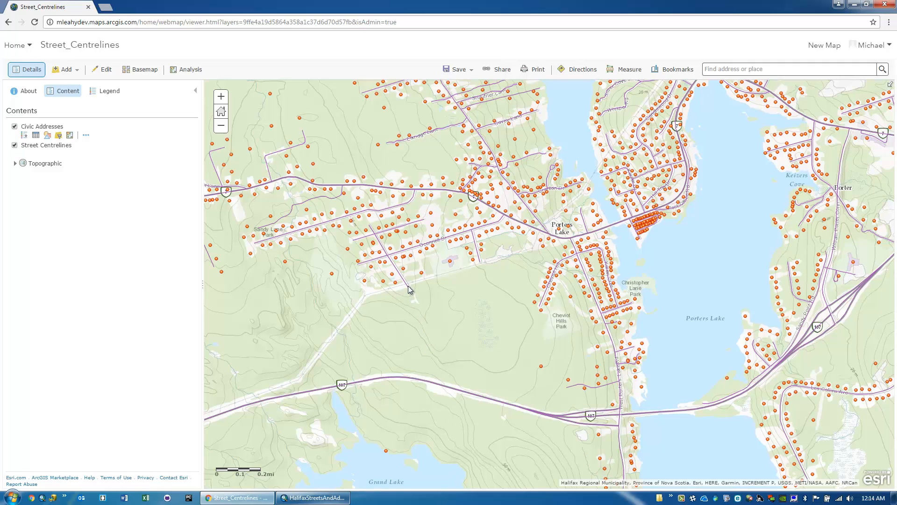
# Open the Old Fairbanks Rd centreline for attribute editing, inspect its ST_CLASS field, and close it without changes
pyautogui.click(408, 285)
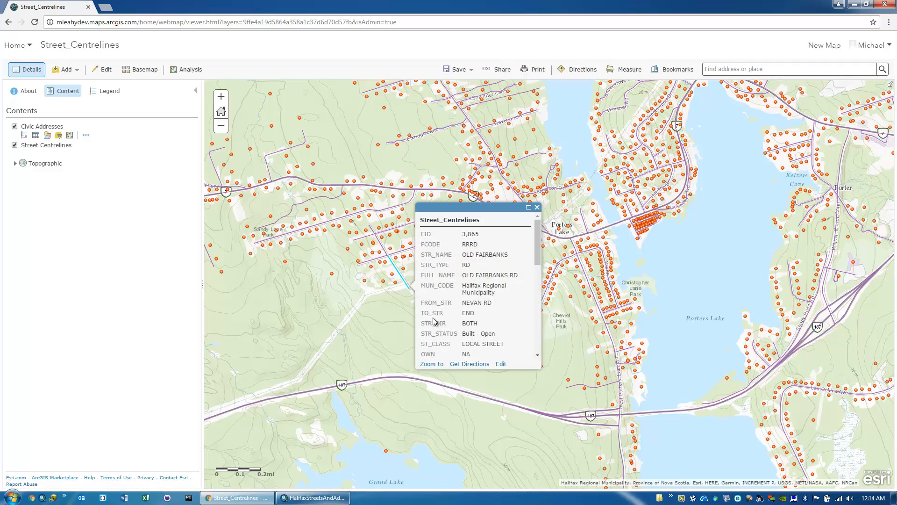
pyautogui.click(501, 364)
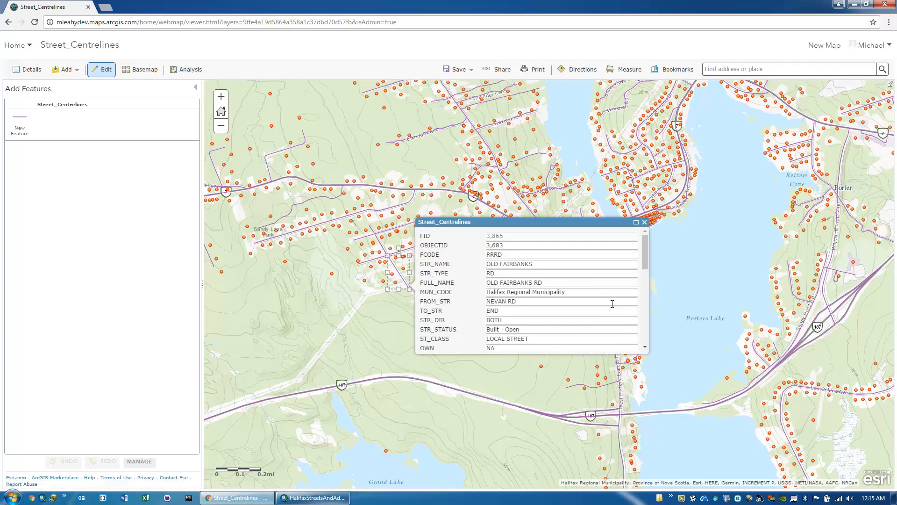
pyautogui.moveTo(646, 262); pyautogui.dragTo(646, 267)
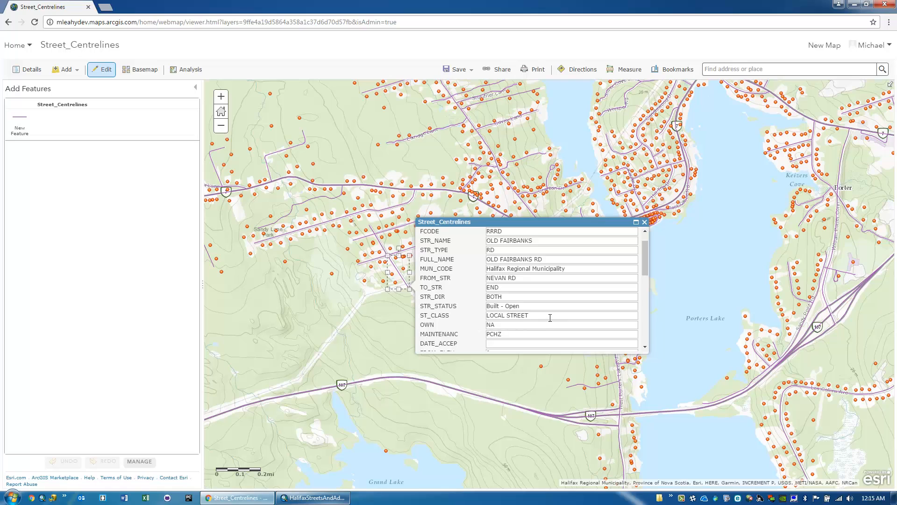
pyautogui.moveTo(550, 316); pyautogui.dragTo(582, 312)
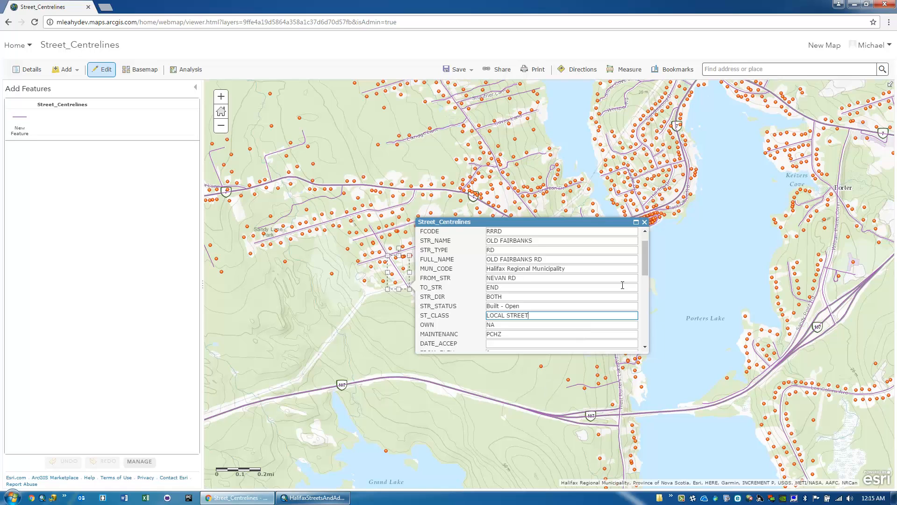
pyautogui.click(644, 222)
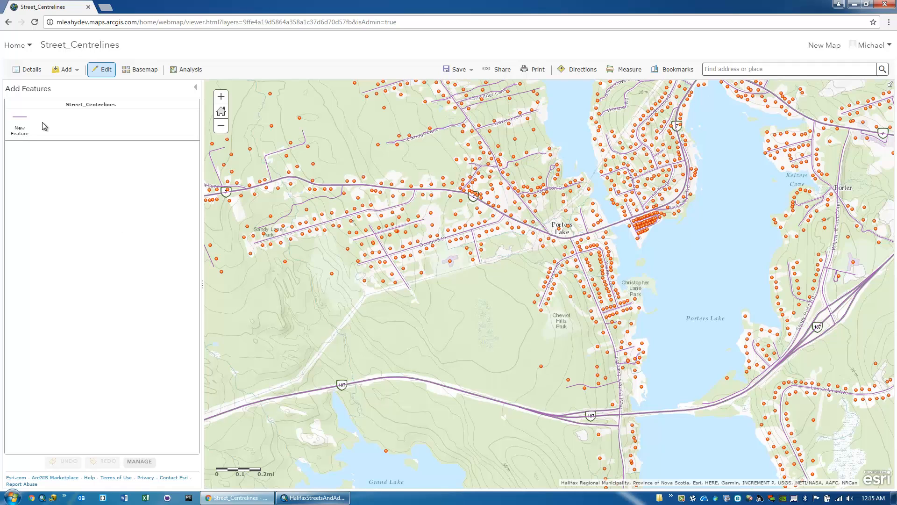
# Style the Street Centrelines layer with unique symbols based on the ST_CLASS attribute
pyautogui.click(26, 70)
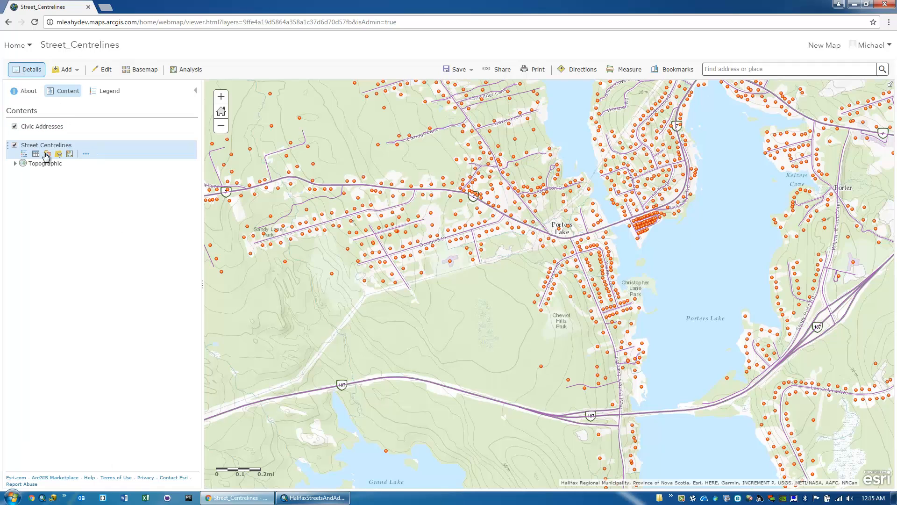
pyautogui.click(47, 155)
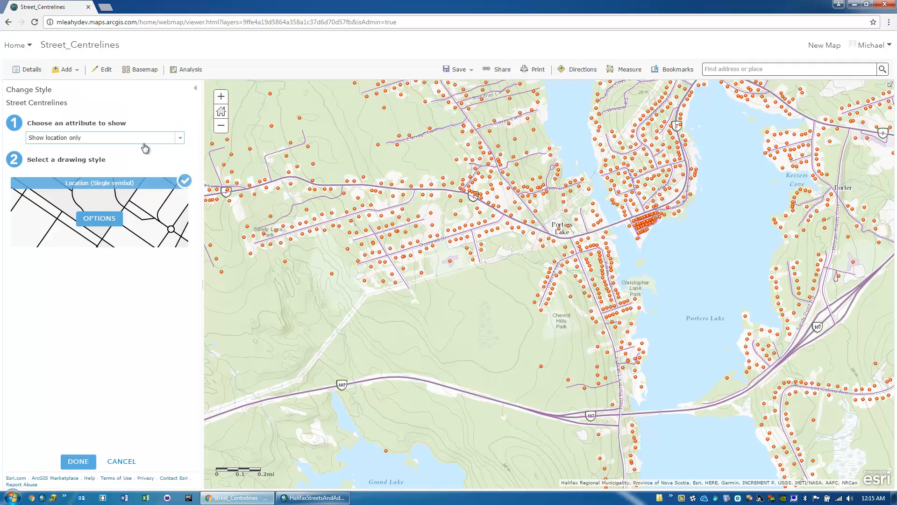
pyautogui.click(179, 138)
pyautogui.scroll(-10, 179, 162)
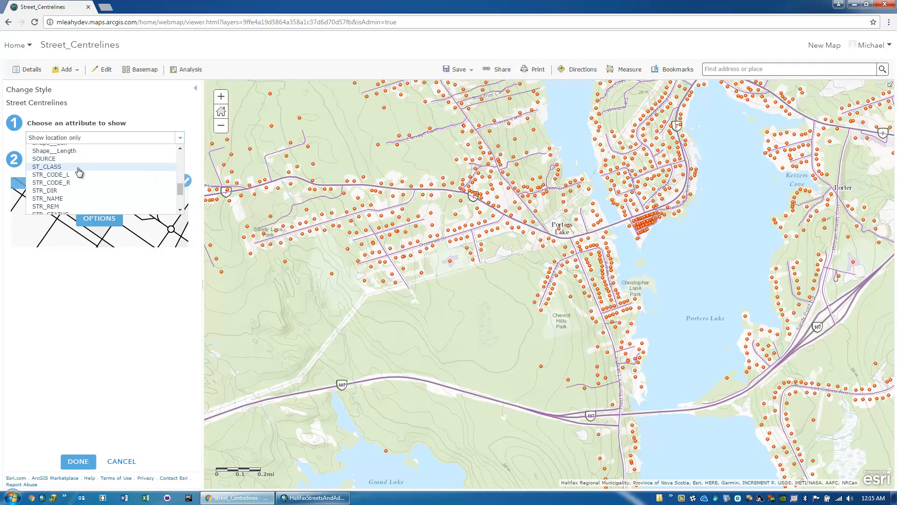
pyautogui.click(77, 167)
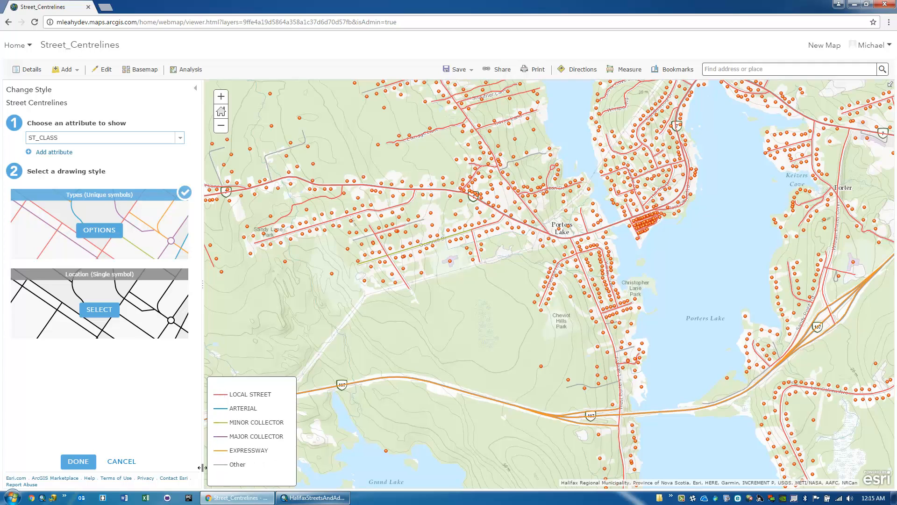
pyautogui.click(78, 461)
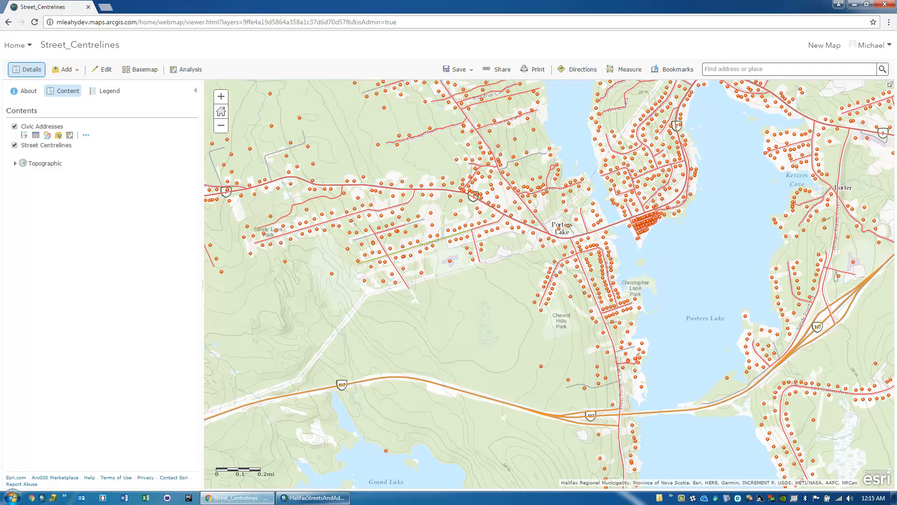
# Switch to ArcMap and review the properties of the StreetAddresses relationship class in HalifaxStreetsAndAddresses.gdb
pyautogui.click(343, 498)
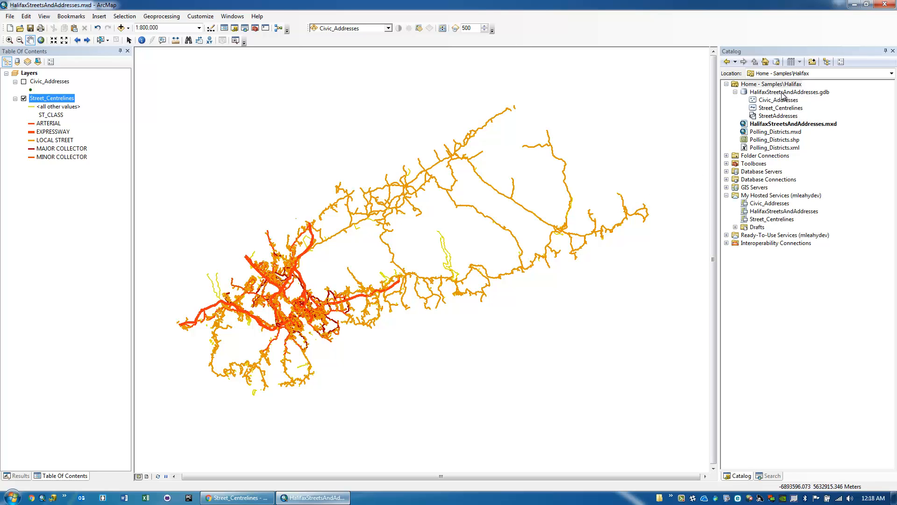
pyautogui.doubleClick(765, 117)
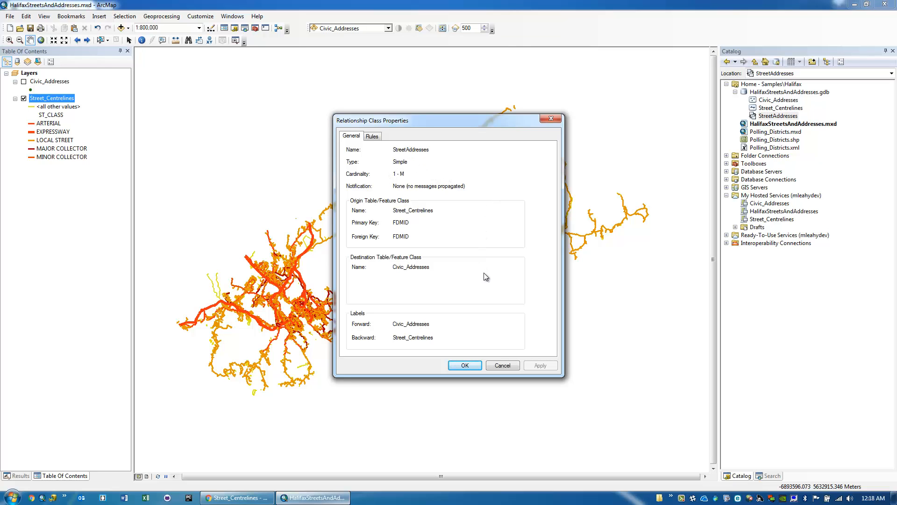
pyautogui.click(551, 119)
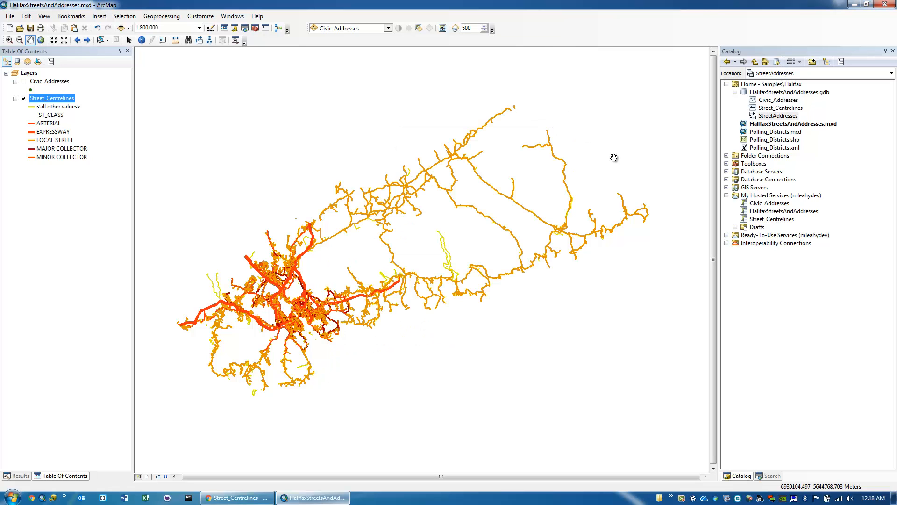
# Review the coded values of the Street_Centerline_Class domain in the HalifaxStreetsAndAddresses geodatabase properties
pyautogui.rightClick(775, 95)
pyautogui.click(807, 239)
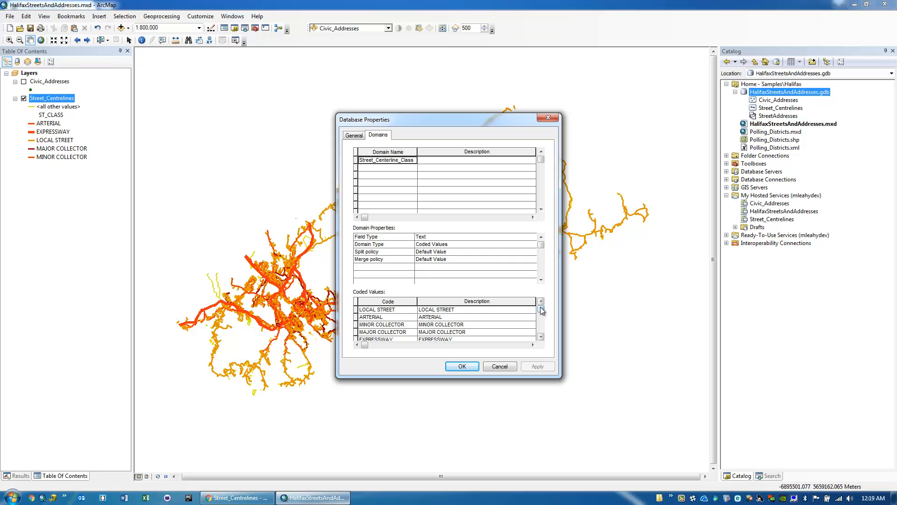
pyautogui.moveTo(541, 307); pyautogui.dragTo(546, 308)
pyautogui.click(548, 118)
# Check which domain is assigned to the ST_CLASS field in the Street_Centrelines feature class properties
pyautogui.doubleClick(802, 111)
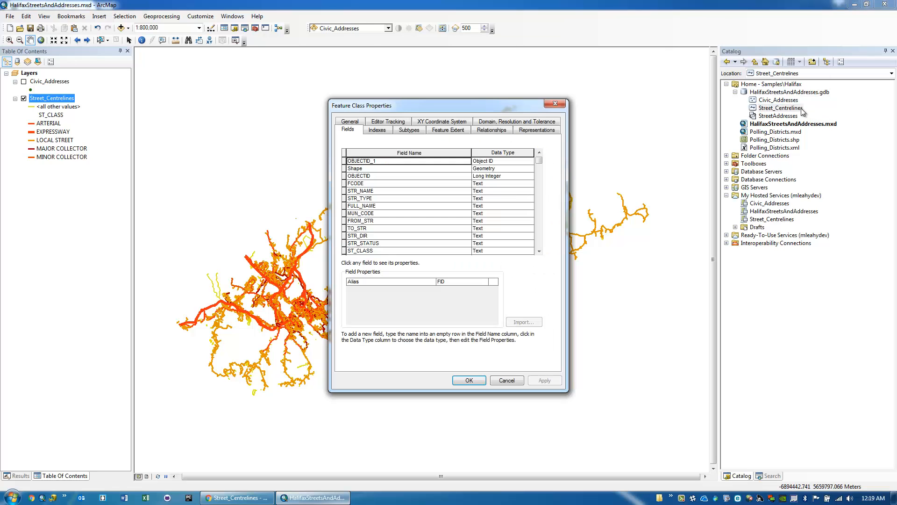
pyautogui.click(405, 251)
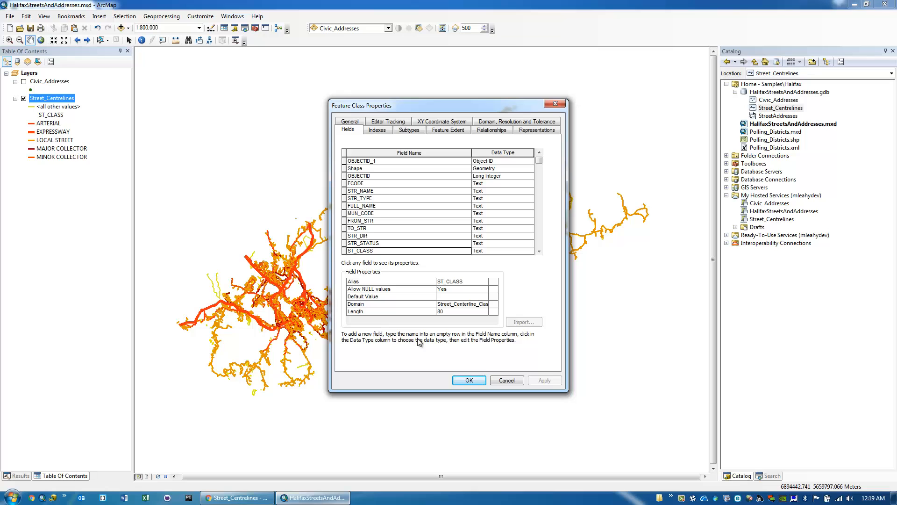
pyautogui.click(503, 380)
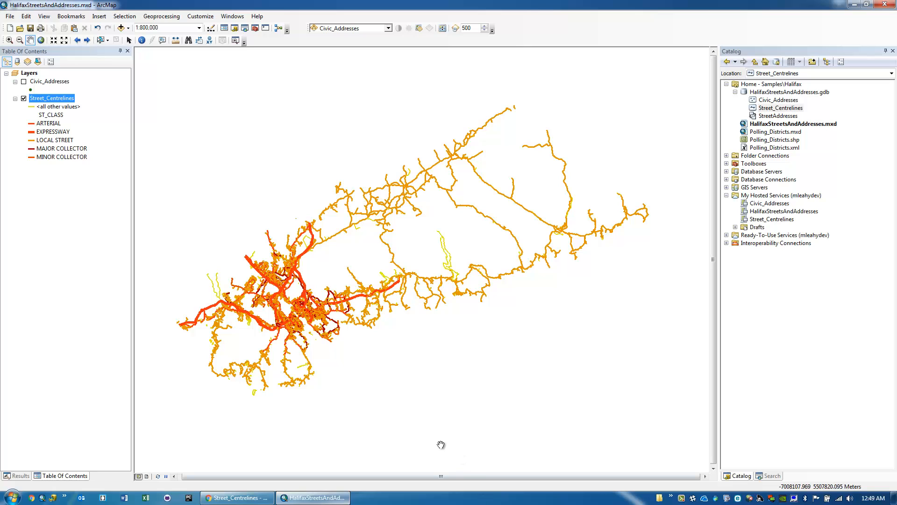
# Switch back to ArcGIS Online and open the item details of the hosted HalifaxStreetsAndAddresses feature layer in the home content folder
pyautogui.click(238, 499)
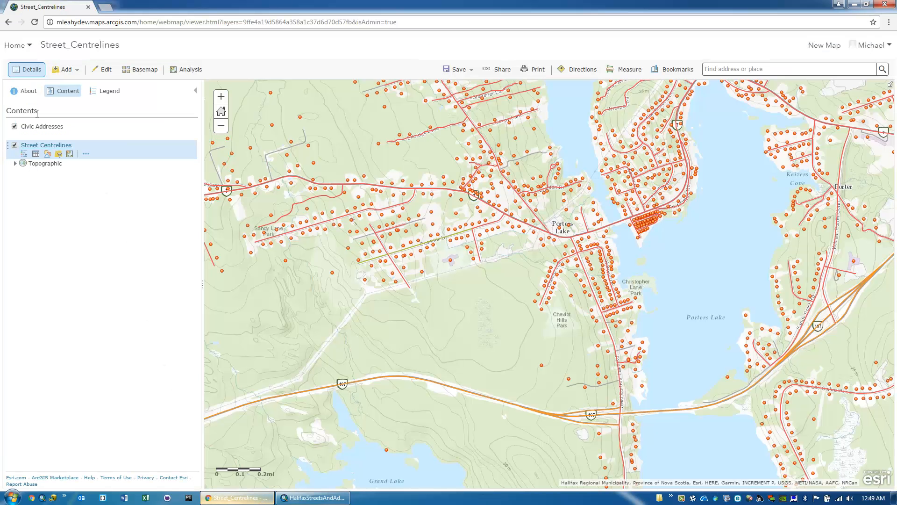
pyautogui.click(16, 45)
pyautogui.click(29, 138)
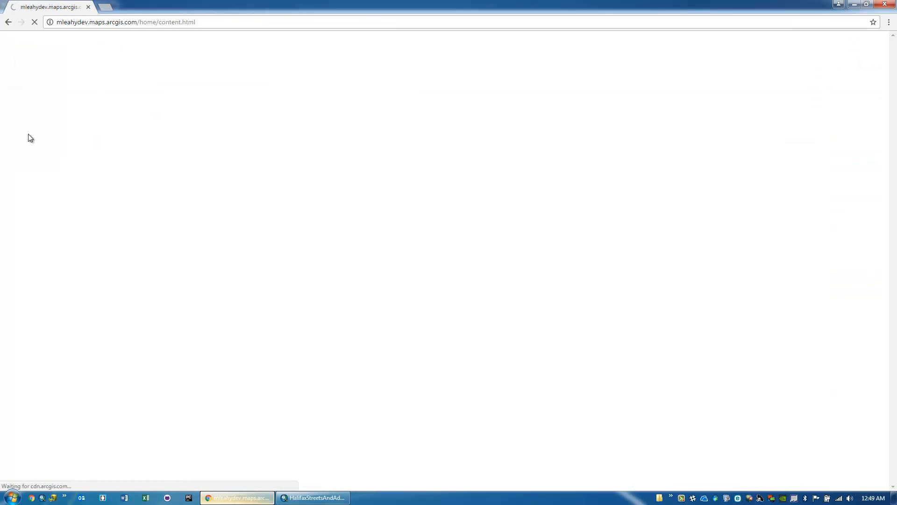
pyautogui.click(176, 146)
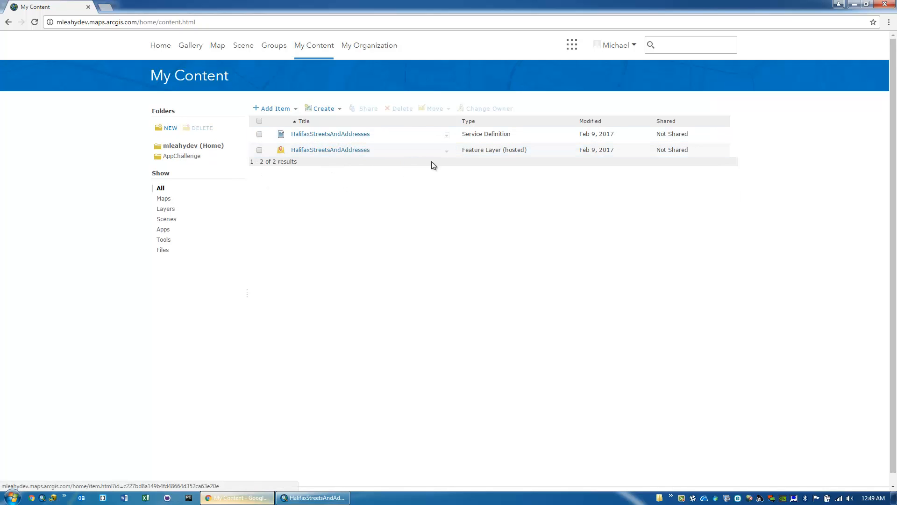
pyautogui.click(447, 150)
pyautogui.click(446, 151)
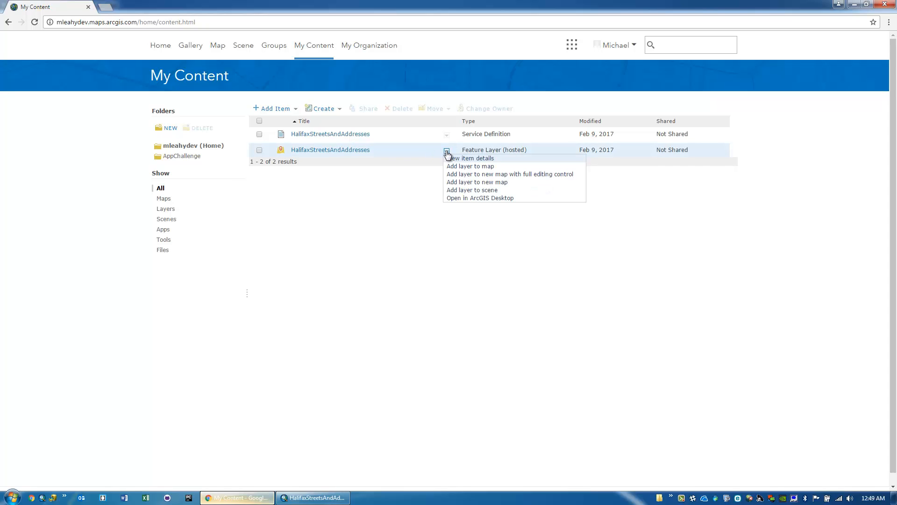
pyautogui.click(450, 159)
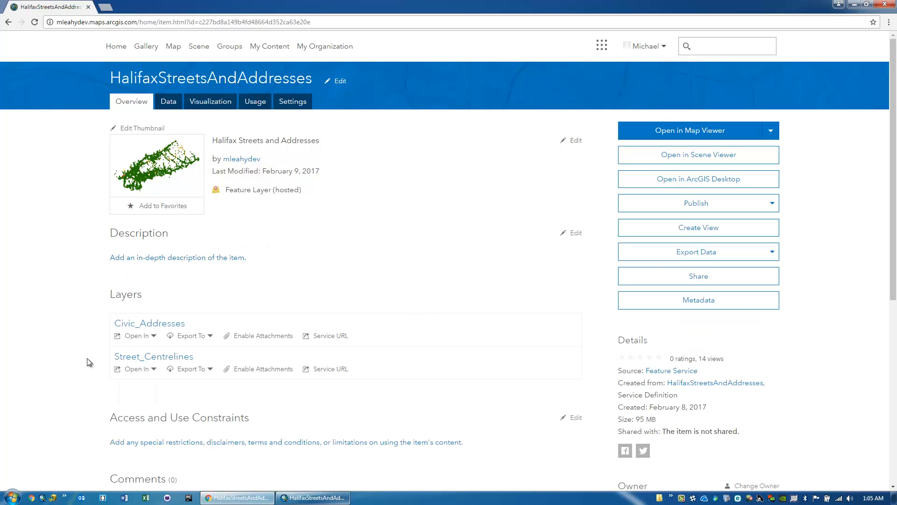
# Review the Street_Centrelines layer's REST service page, including its ST_CLASS templates and its relationships, then close it
pyautogui.click(337, 371)
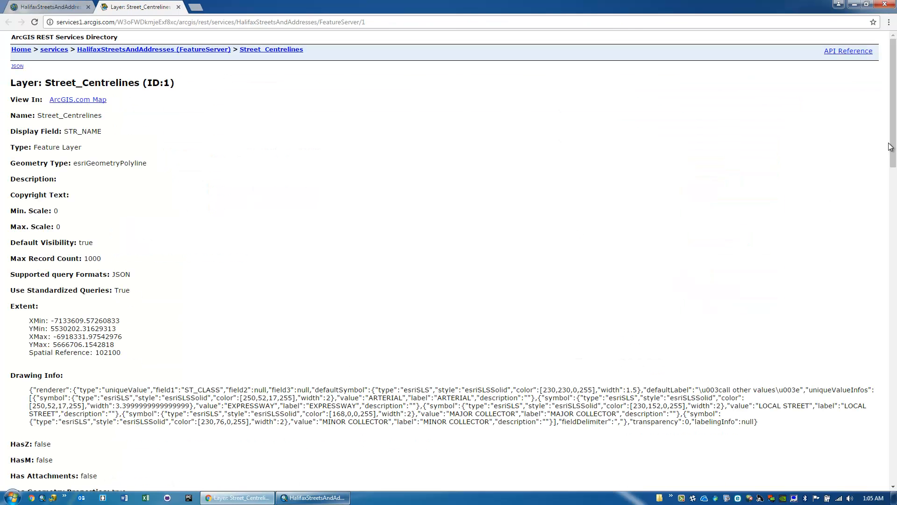
pyautogui.moveTo(889, 146); pyautogui.dragTo(859, 471)
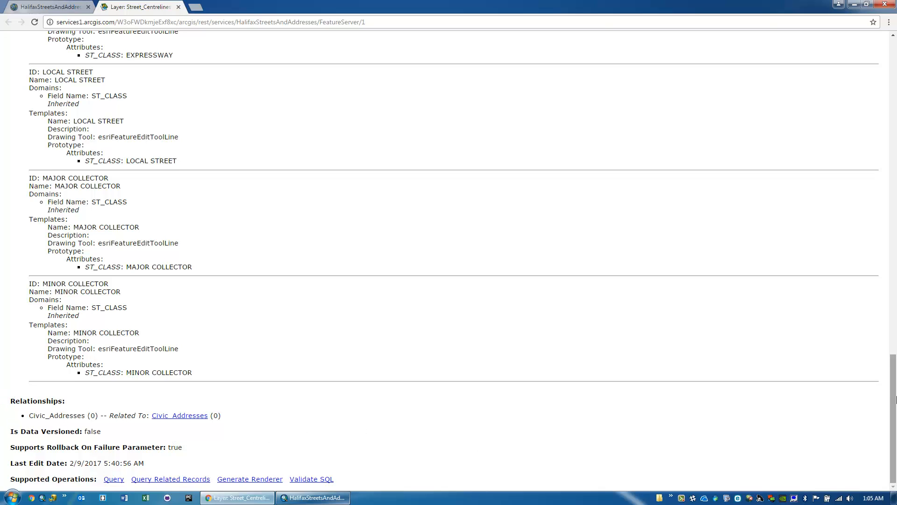
pyautogui.moveTo(895, 399)
pyautogui.mouseDown()
pyautogui.moveTo(883, 297)
pyautogui.moveTo(875, 307)
pyautogui.moveTo(868, 72)
pyautogui.mouseUp()
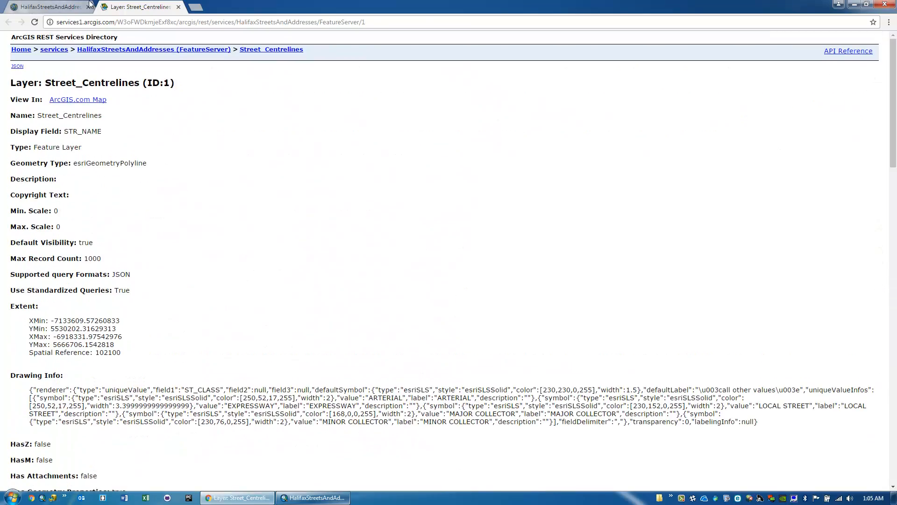
pyautogui.click(178, 6)
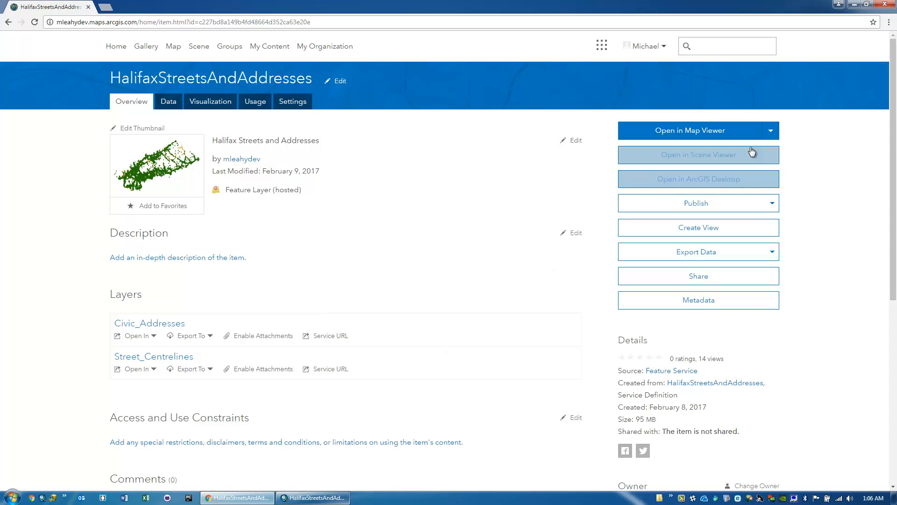
# Open HalifaxStreetsAndAddresses in a new map with full editing control, discarding the unsaved map, and show Civic Addresses around Porters Lake
pyautogui.click(771, 130)
pyautogui.click(702, 169)
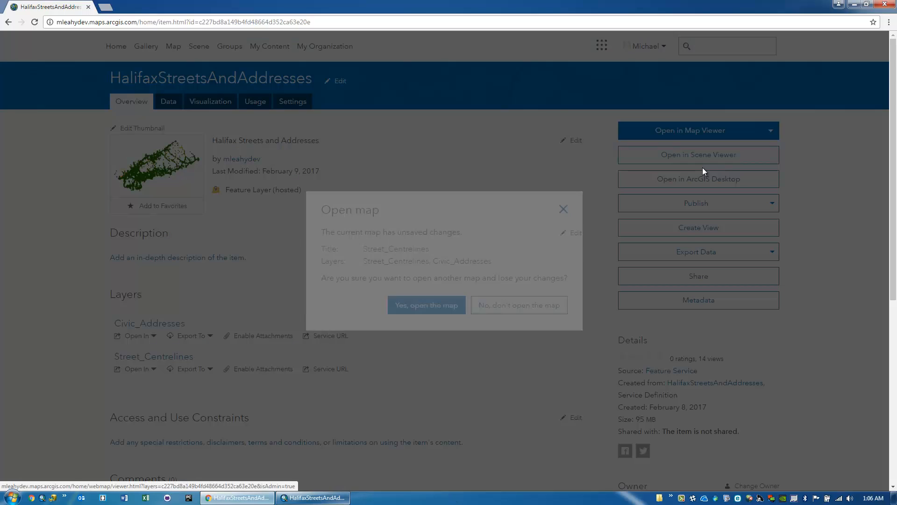
pyautogui.click(414, 306)
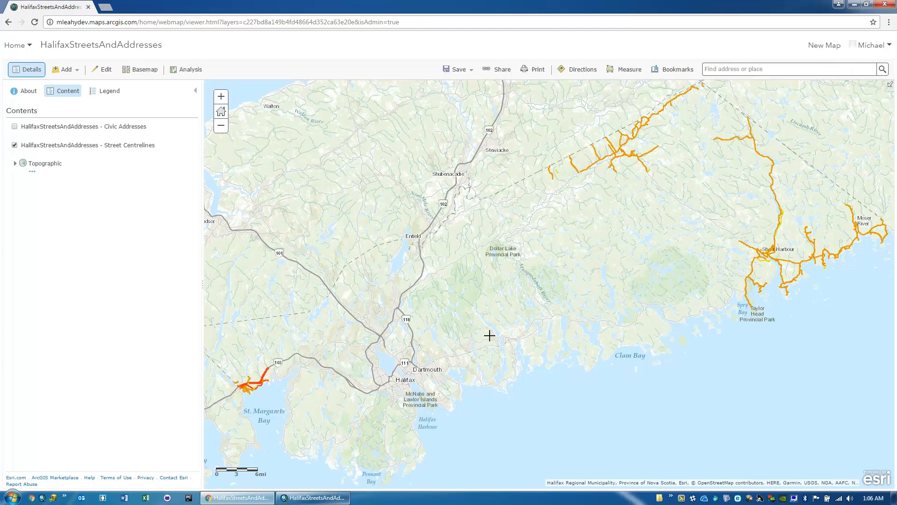
pyautogui.keyDown('shift'); pyautogui.moveTo(488, 335); pyautogui.dragTo(504, 351); pyautogui.keyUp('shift')
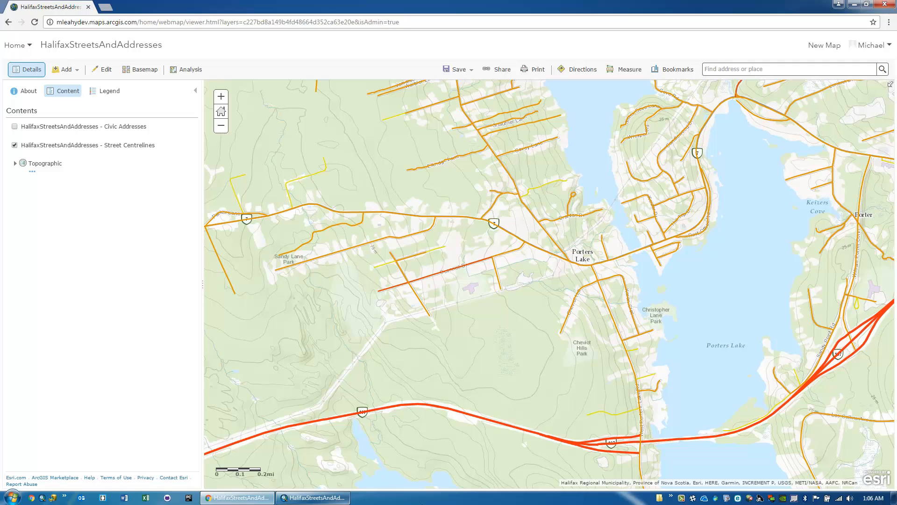
pyautogui.click(15, 126)
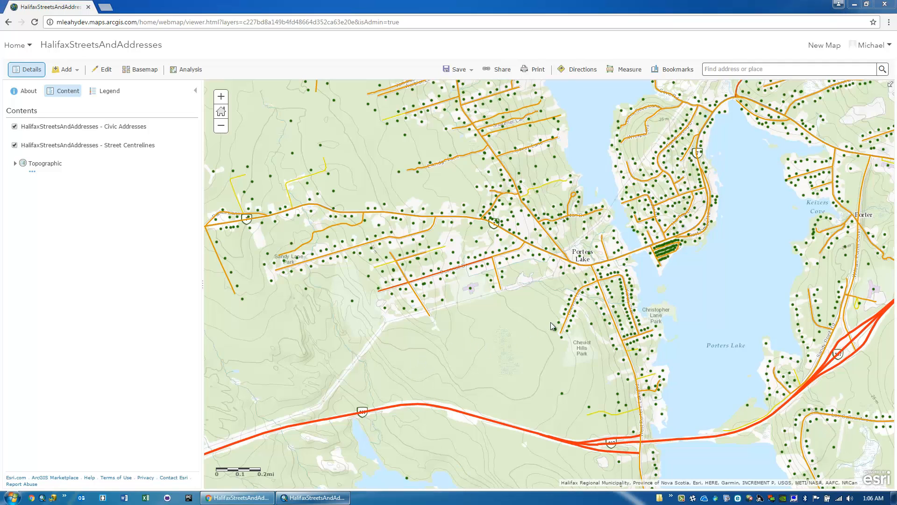
# Show the civic addresses related to the Cheviot Hill street centreline and select all of them to highlight them on the map
pyautogui.click(567, 324)
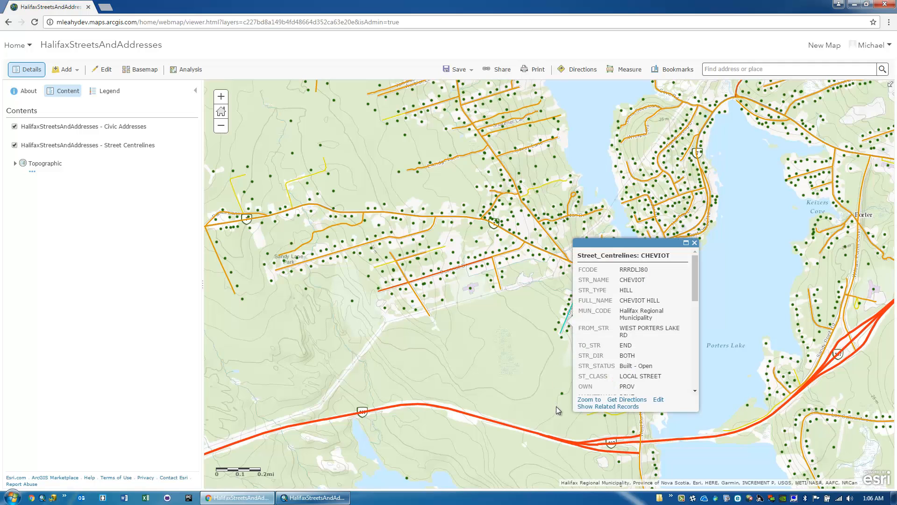
pyautogui.click(624, 410)
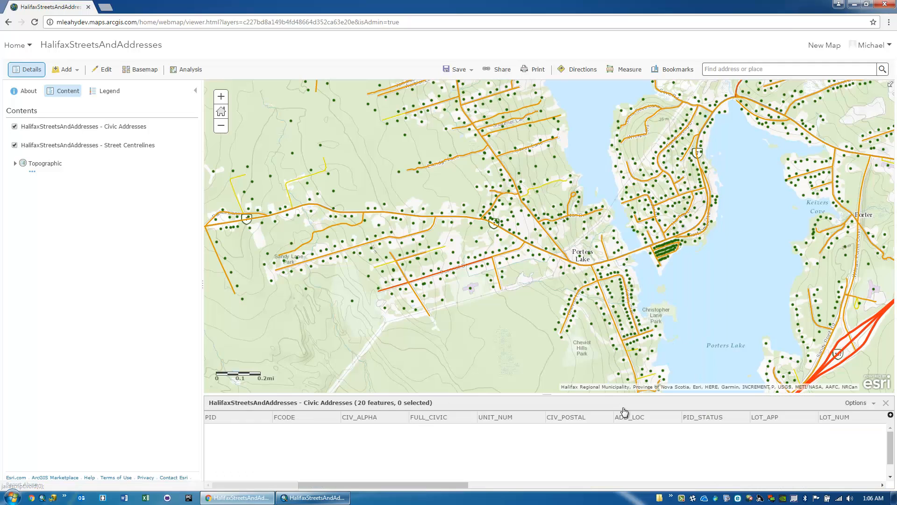
pyautogui.moveTo(622, 395); pyautogui.dragTo(620, 345)
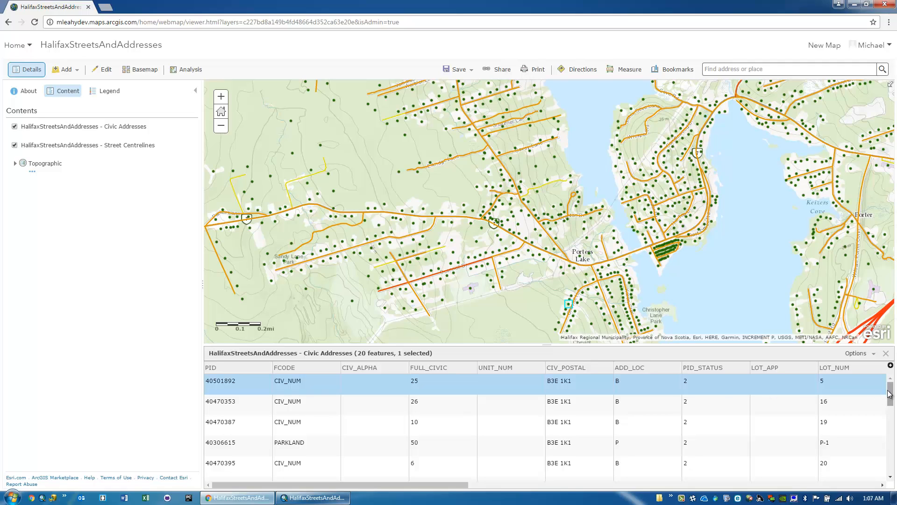
pyautogui.moveTo(890, 394); pyautogui.dragTo(891, 460)
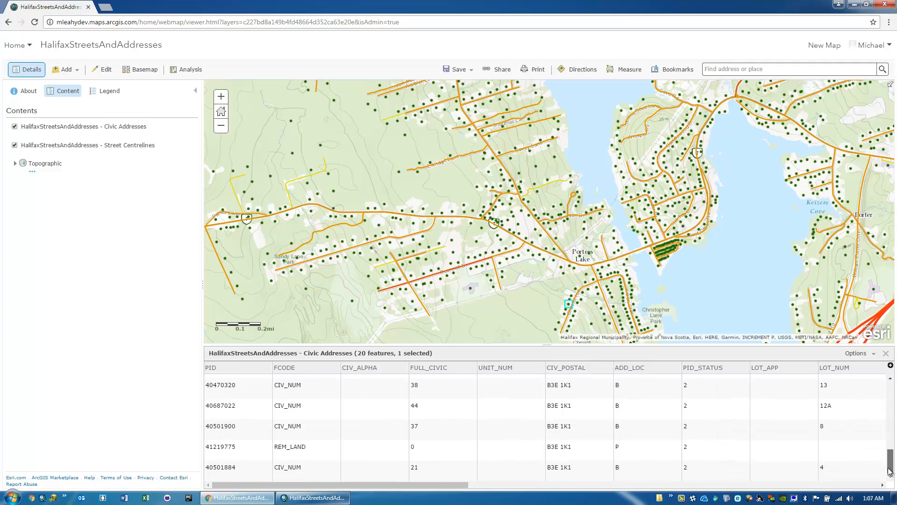
pyautogui.keyDown('shift'); pyautogui.click(629, 472); pyautogui.keyUp('shift')
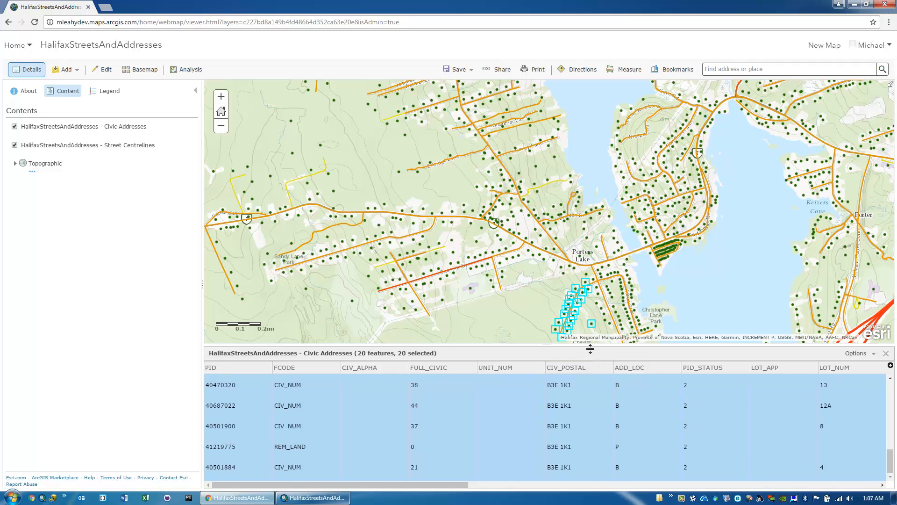
pyautogui.moveTo(590, 345); pyautogui.dragTo(588, 392)
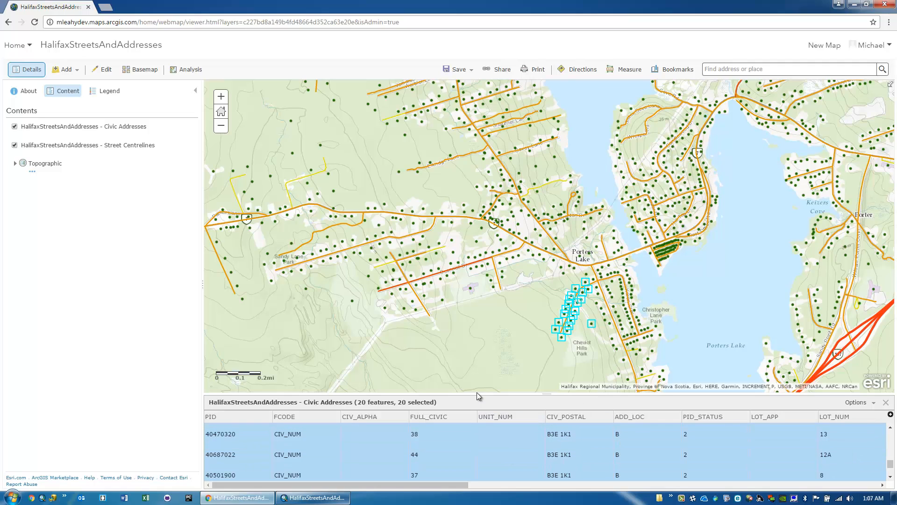
# Review the ST_CLASS choices for the Old Fairbanks Rd centreline and try to enter the value X instead
pyautogui.click(430, 315)
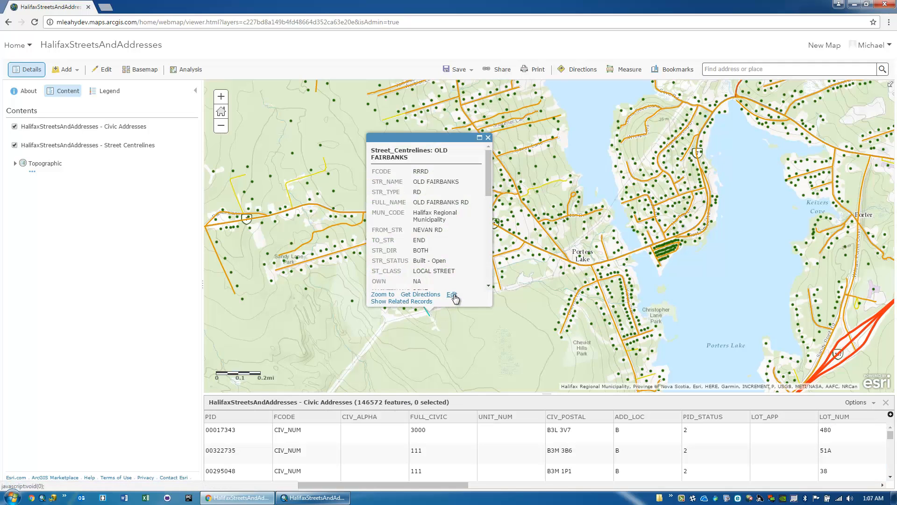
pyautogui.click(452, 294)
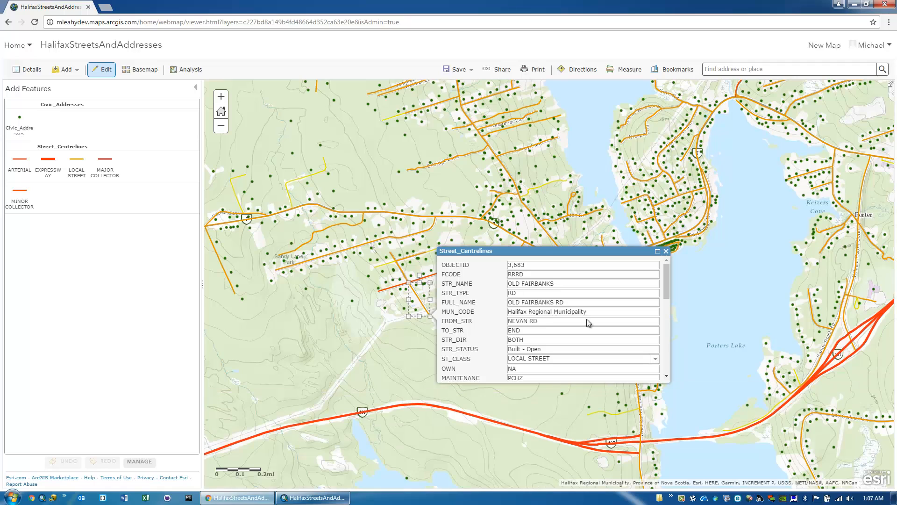
pyautogui.click(656, 358)
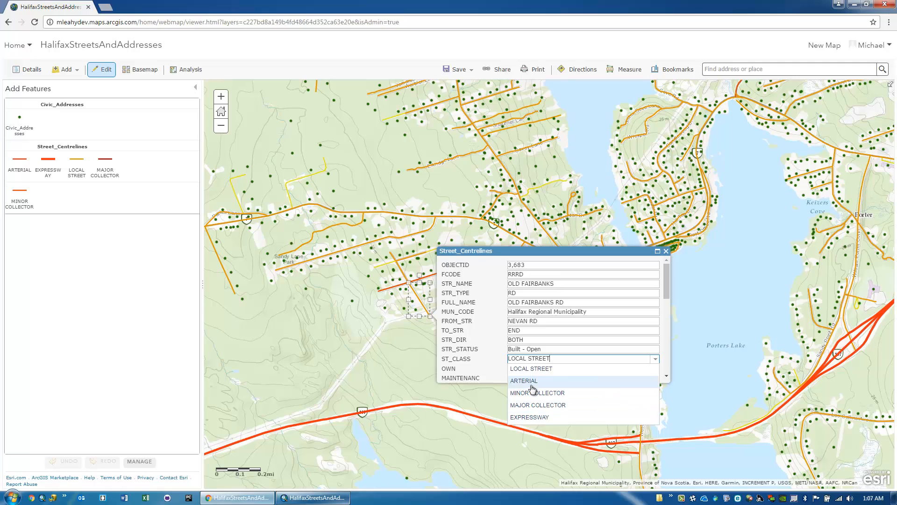
pyautogui.moveTo(551, 358); pyautogui.dragTo(455, 342)
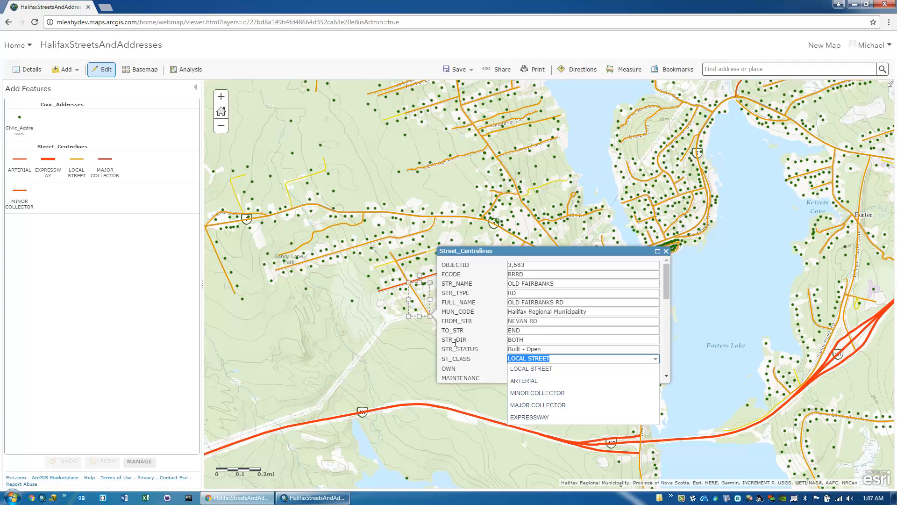
pyautogui.write('X')
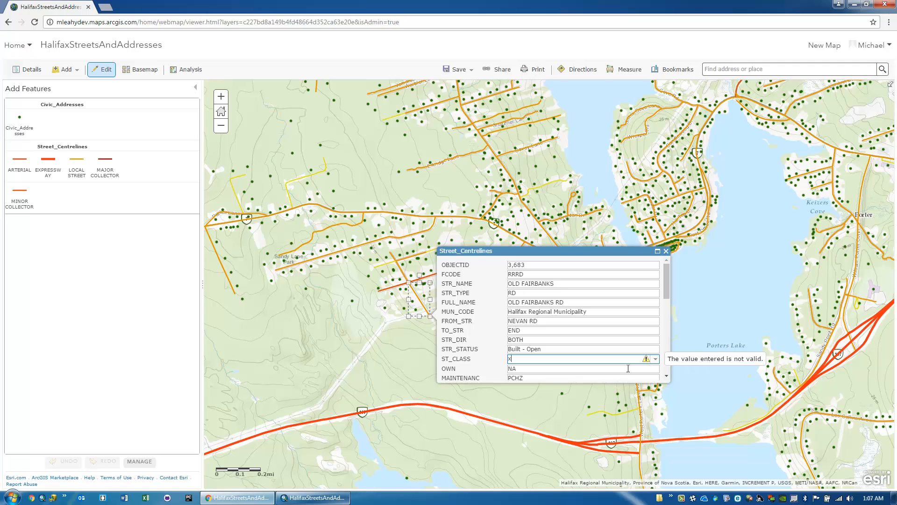
pyautogui.click(666, 251)
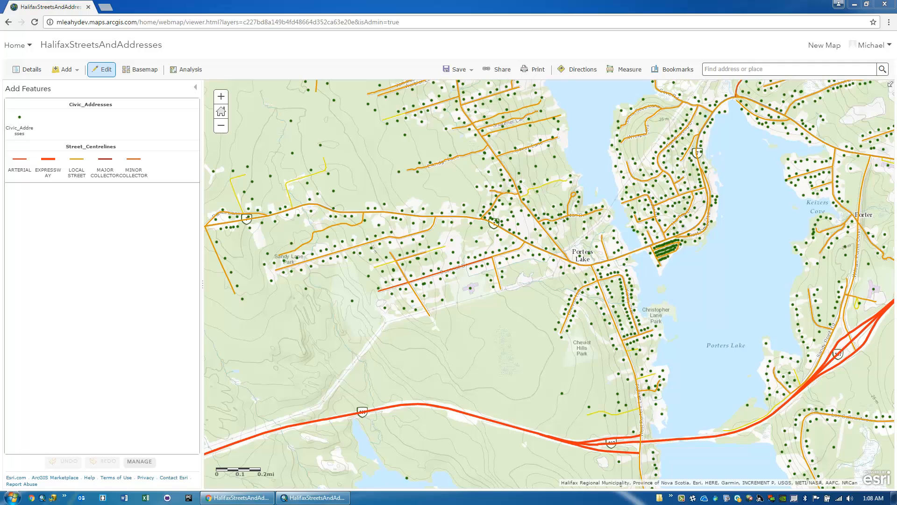
# Return to the home content folder and start a new hosted feature layer, looking over the available templates
pyautogui.click(18, 49)
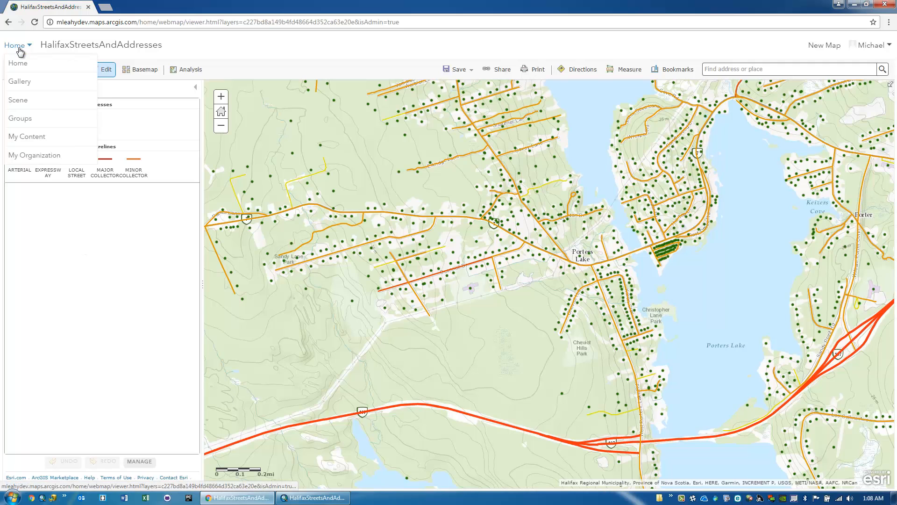
pyautogui.click(31, 138)
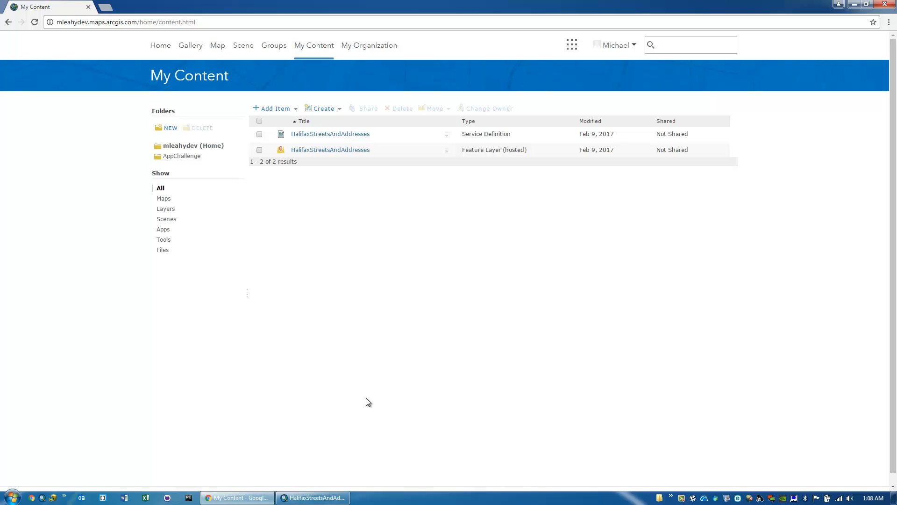
pyautogui.click(323, 111)
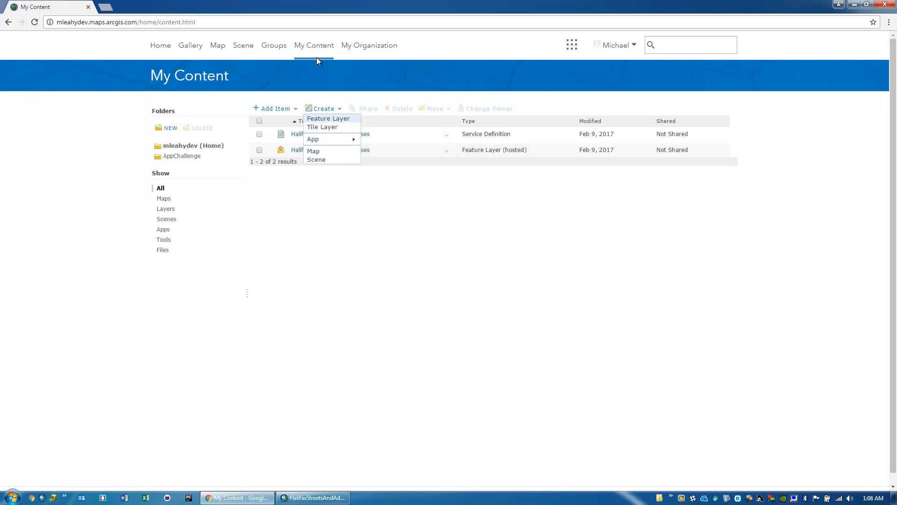
pyautogui.click(324, 120)
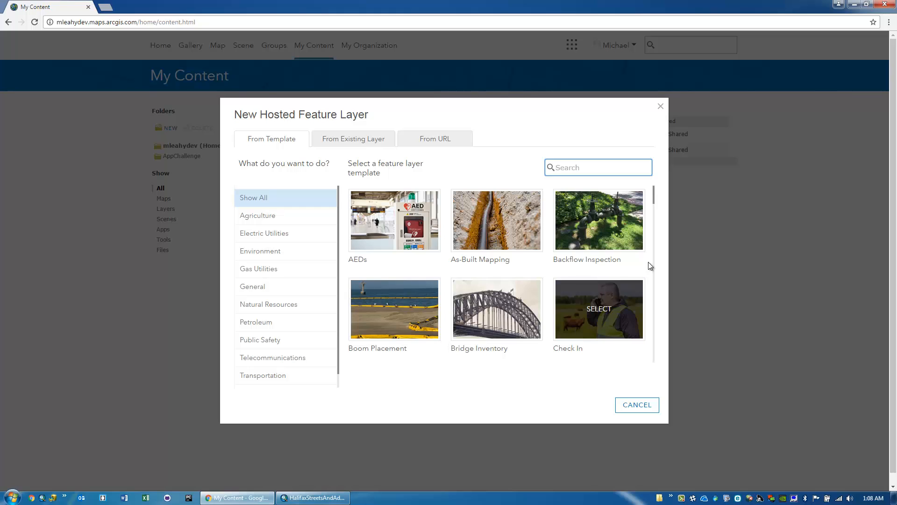
pyautogui.moveTo(655, 193)
pyautogui.mouseDown()
pyautogui.moveTo(651, 309)
pyautogui.moveTo(657, 176)
pyautogui.mouseUp()
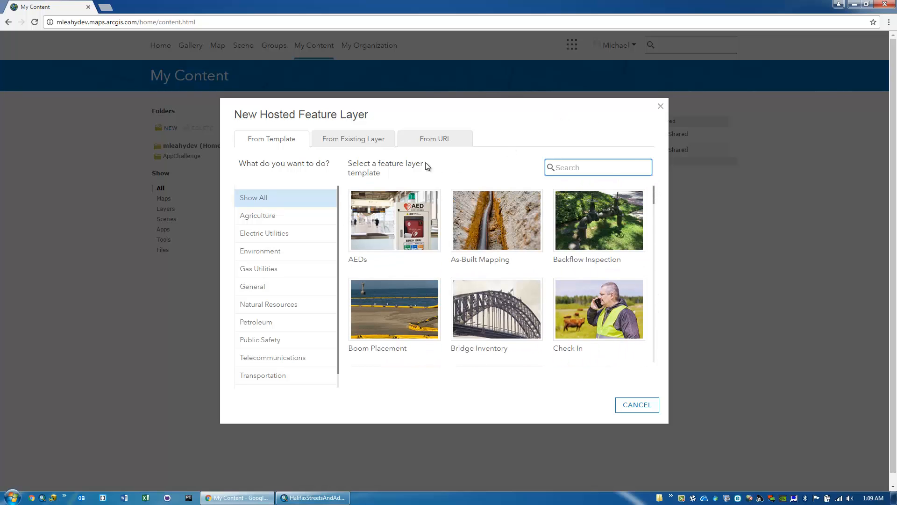
# Base the new layer on the existing HalifaxStreetsAndAddresses feature layer, including both Civic_Addresses and Street_Centrelines
pyautogui.click(353, 140)
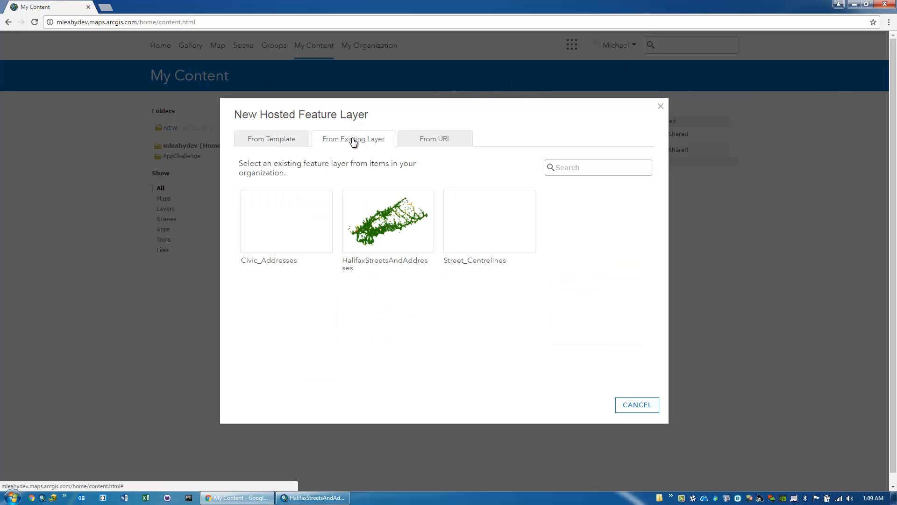
pyautogui.moveTo(371, 264)
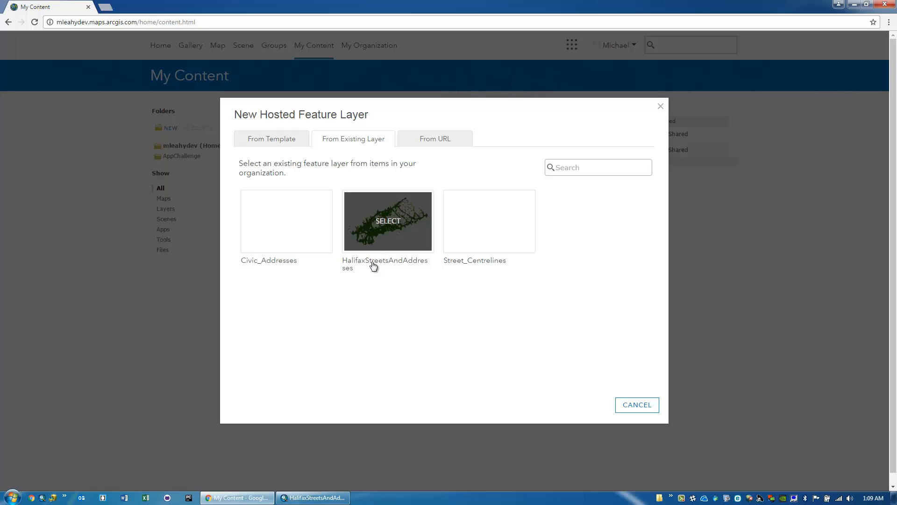
pyautogui.click(396, 231)
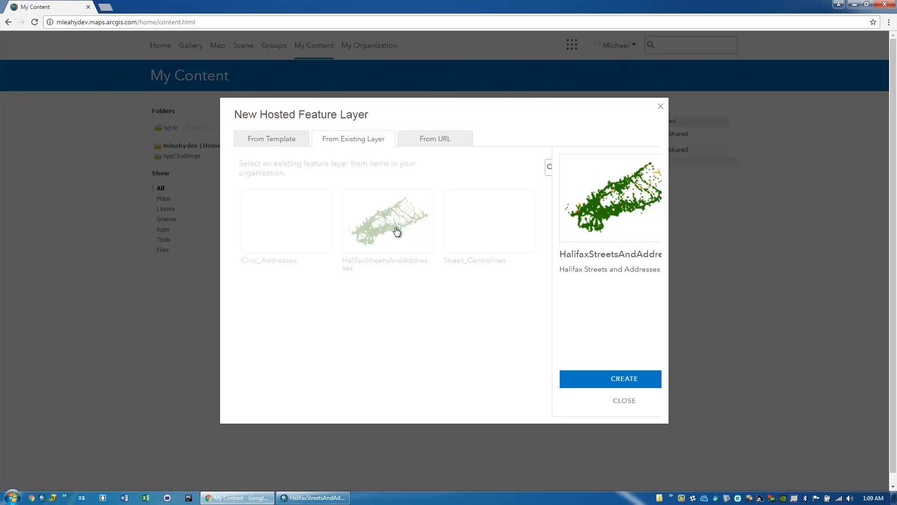
pyautogui.click(603, 382)
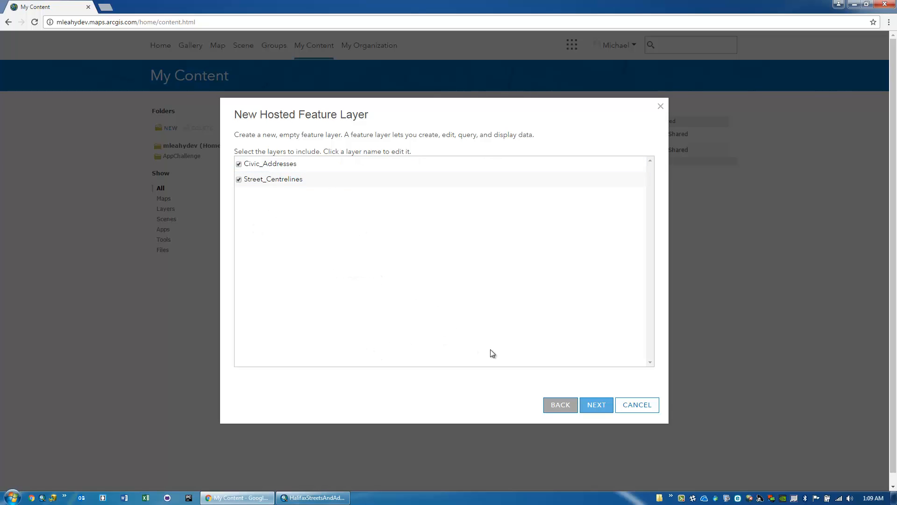
pyautogui.click(596, 406)
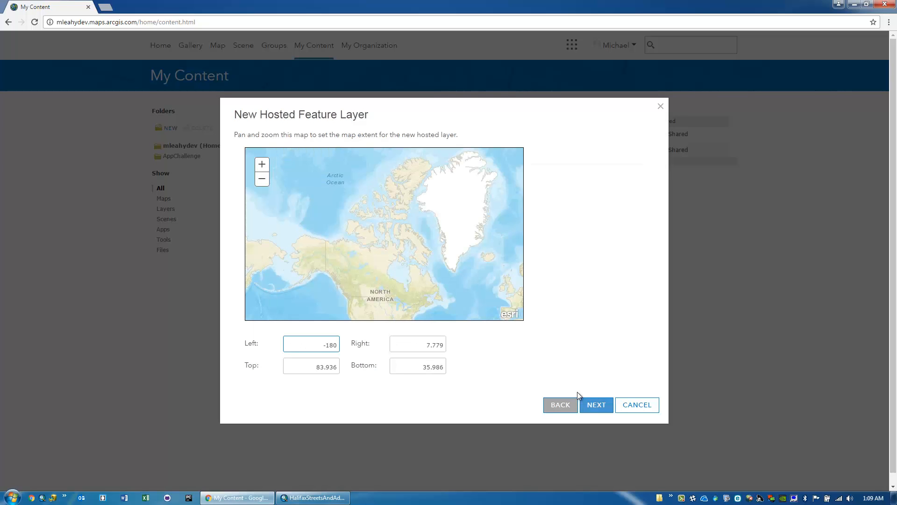
# Adjust the new layer's map extent, title it "Copy of Halifax Streets and Addresses" and create it in the home folder
pyautogui.moveTo(405, 294); pyautogui.dragTo(386, 281)
pyautogui.click(596, 405)
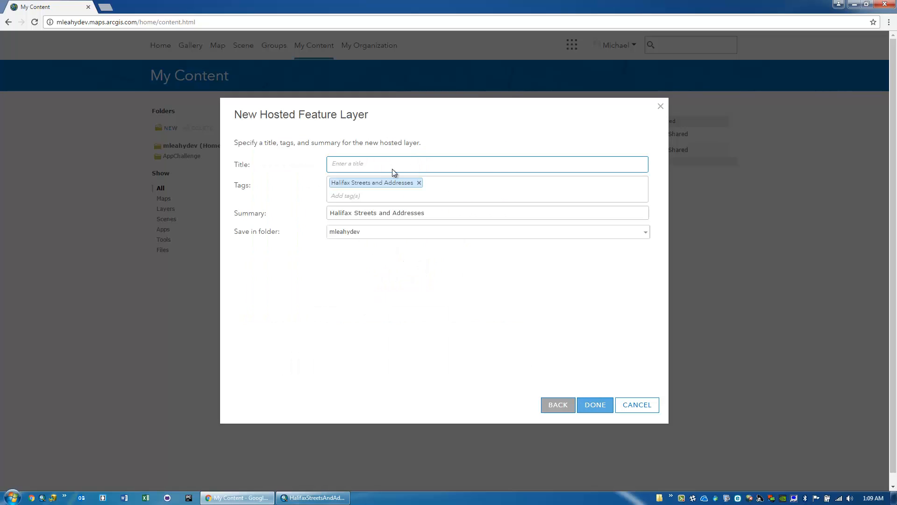
pyautogui.write('Copy of Halifax Streets and Addresses')
pyautogui.click(594, 404)
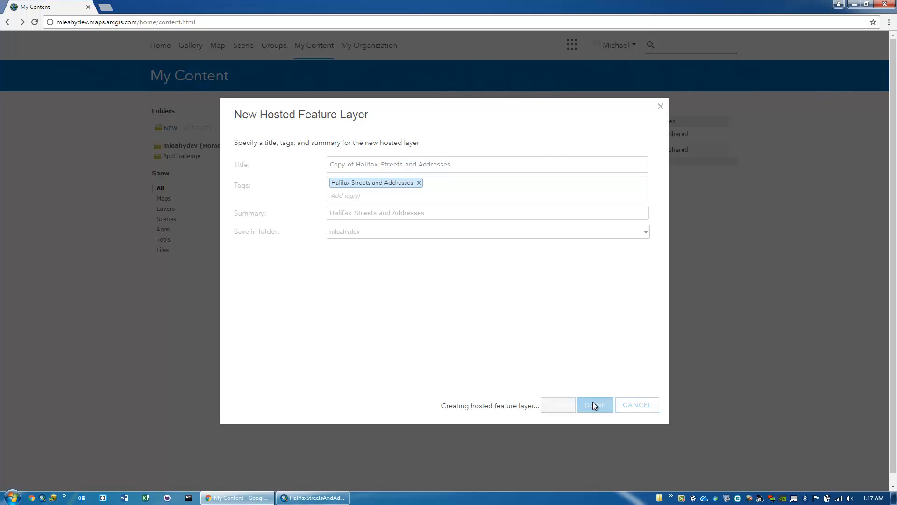